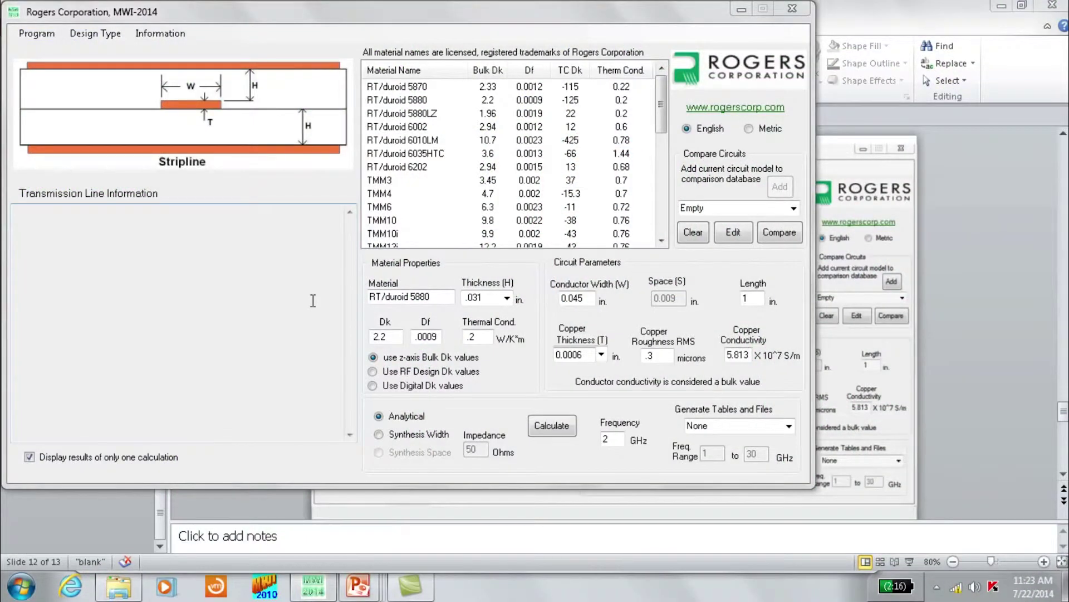
Choose the conventional microstrip model with RO4835 as the substrate material
left_click(96, 35)
left_click(100, 35)
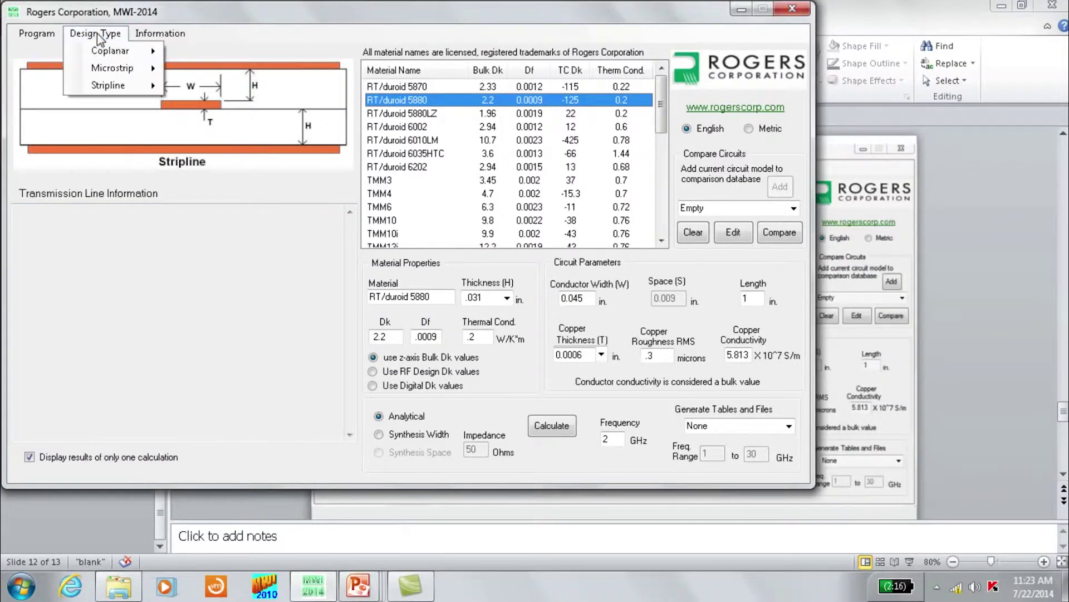
mouse_move(135, 66)
left_click(218, 68)
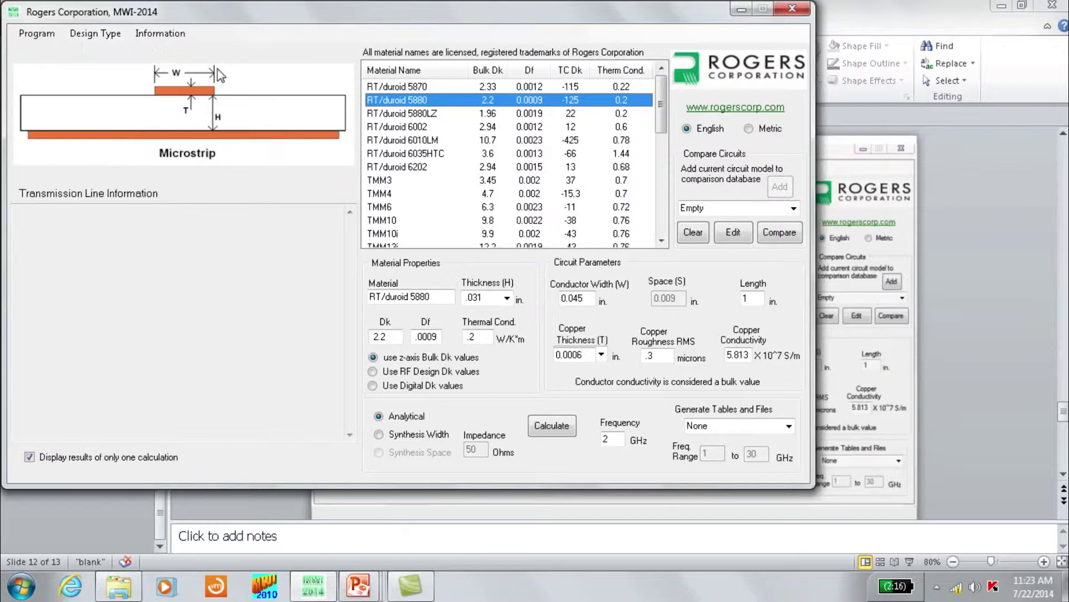
left_click_drag(666, 123, 667, 223)
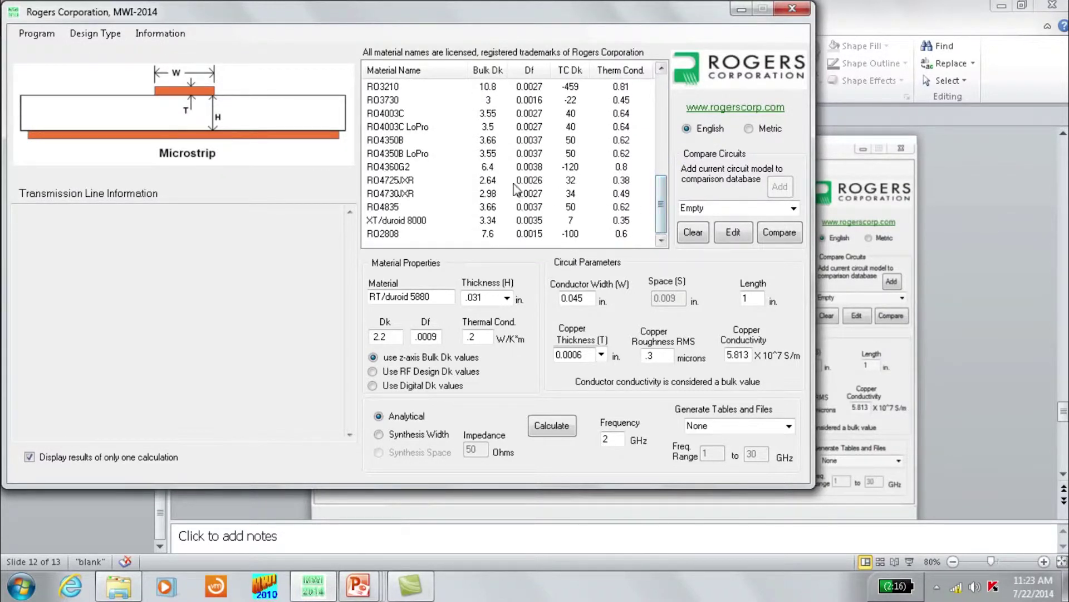
left_click(401, 208)
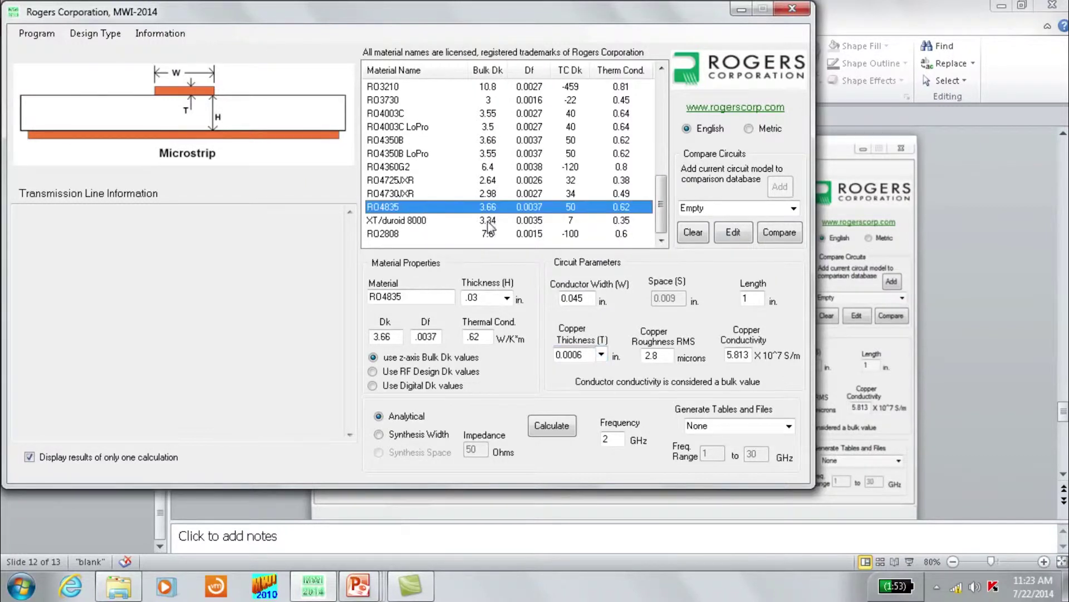
Set thickness .02 in, conductor width 0.042 in, half-ounce copper and frequency 5 GHz
left_click(507, 298)
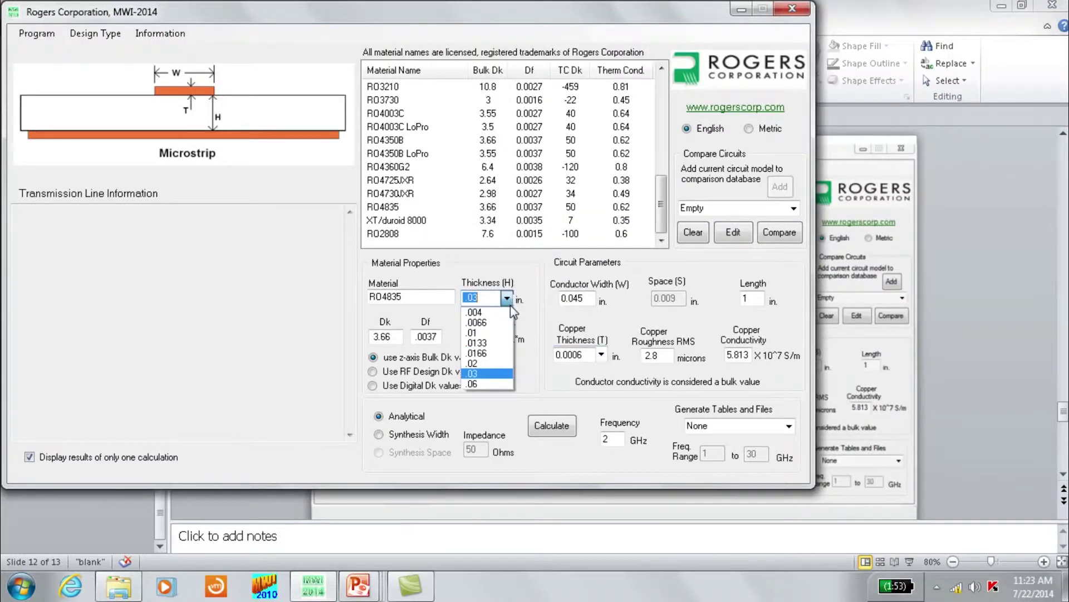
left_click(499, 363)
left_click(591, 299)
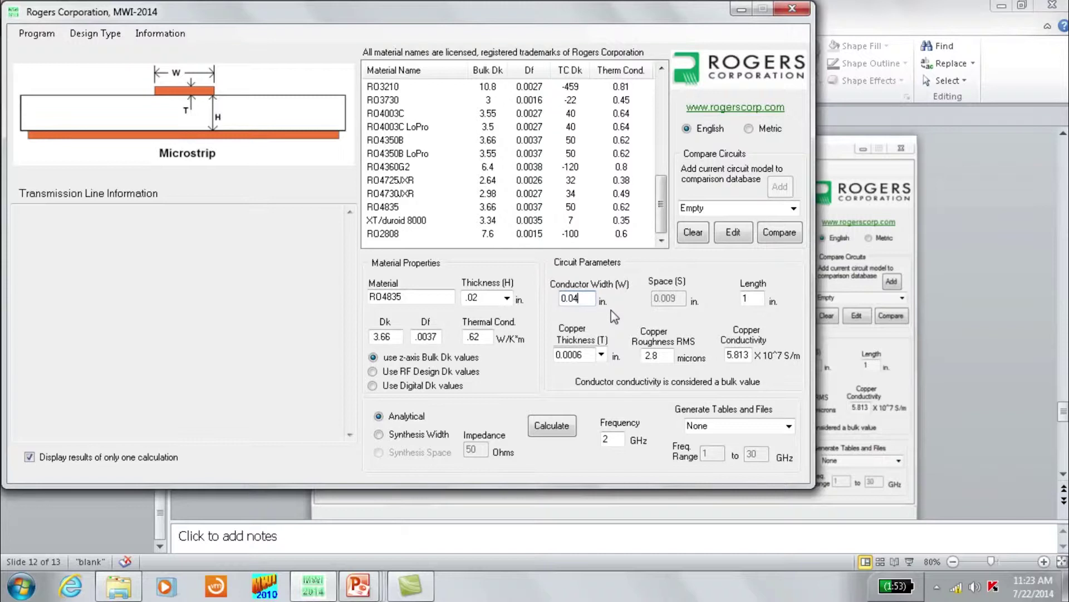
type("2")
left_click(602, 355)
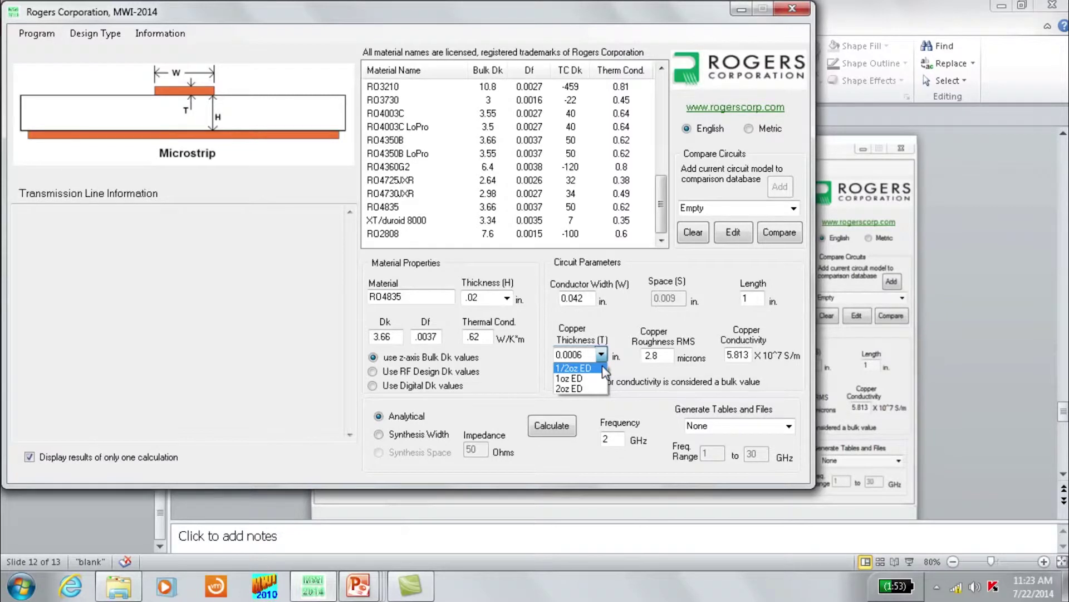
left_click(604, 369)
double_click(608, 439)
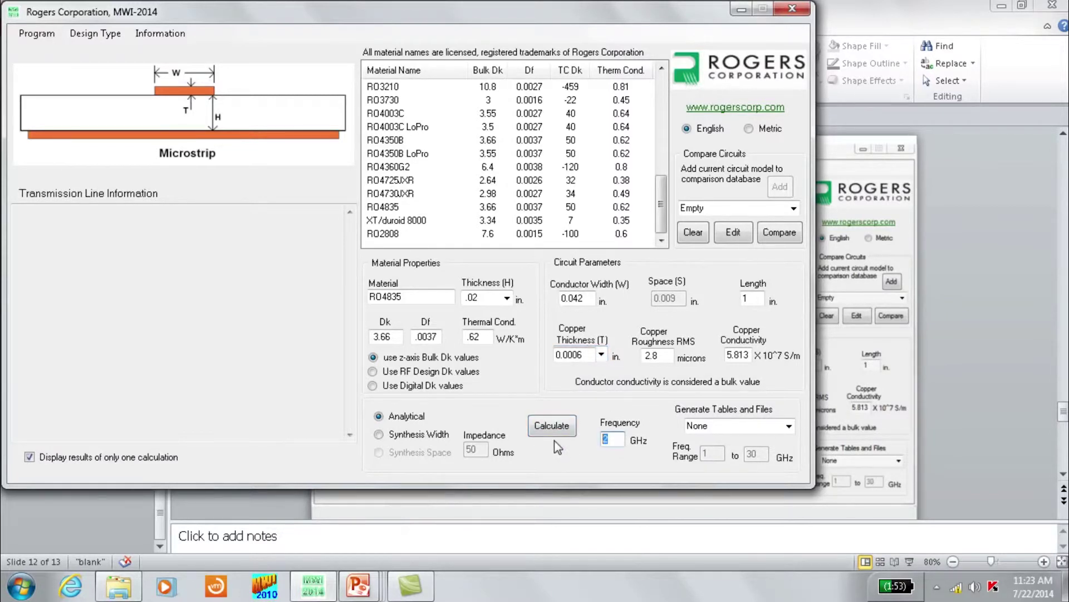
type("5")
Calculate the RO4835 line and highlight its 51.11 ohm impedance and 0.1593 dB/in total loss
left_click(564, 428)
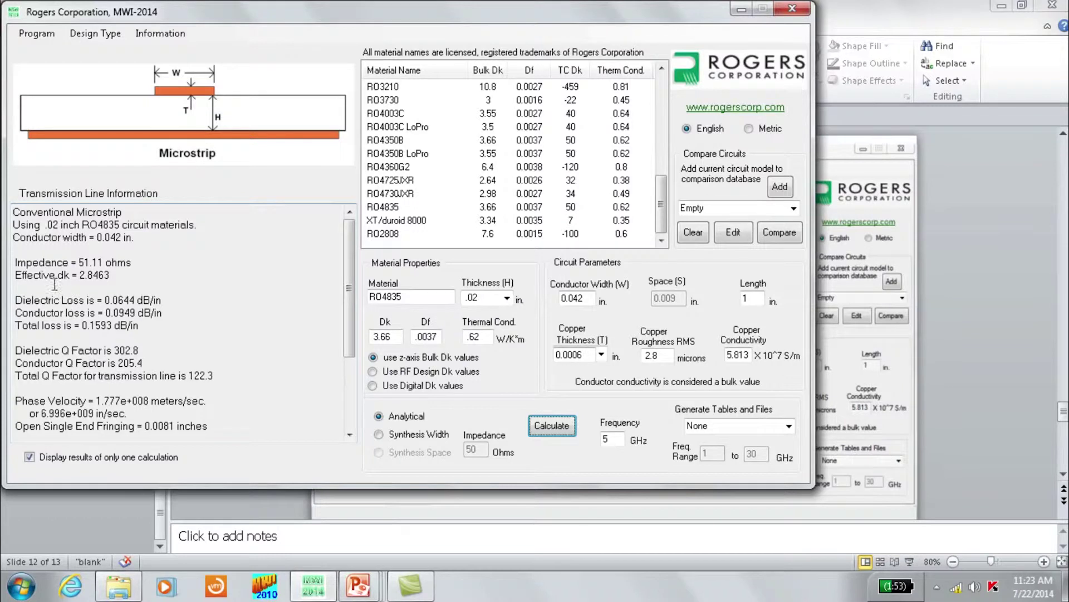
left_click_drag(17, 261, 147, 268)
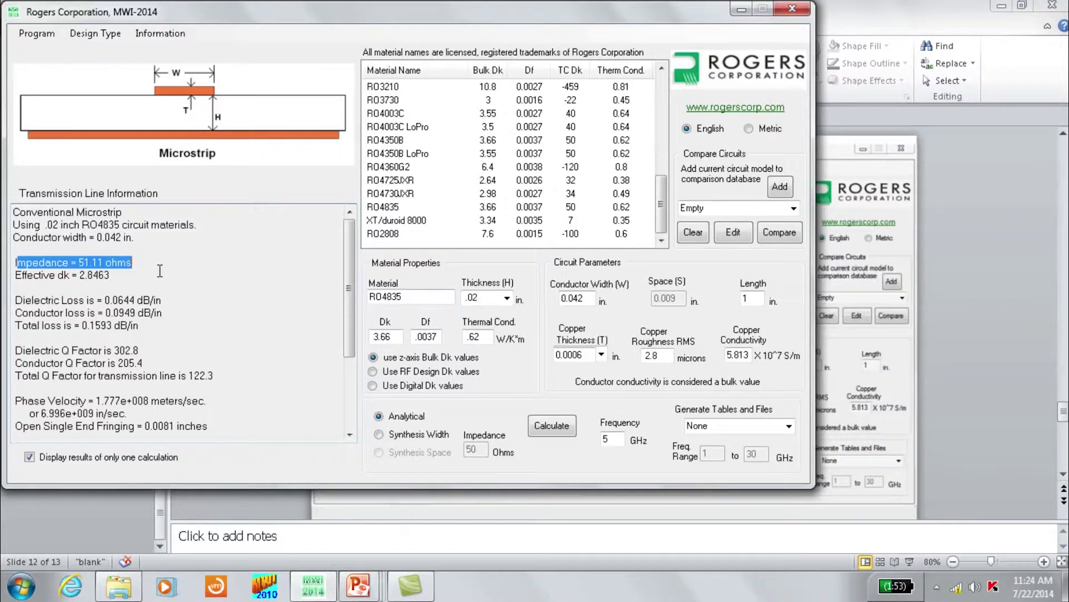
left_click_drag(17, 326, 140, 326)
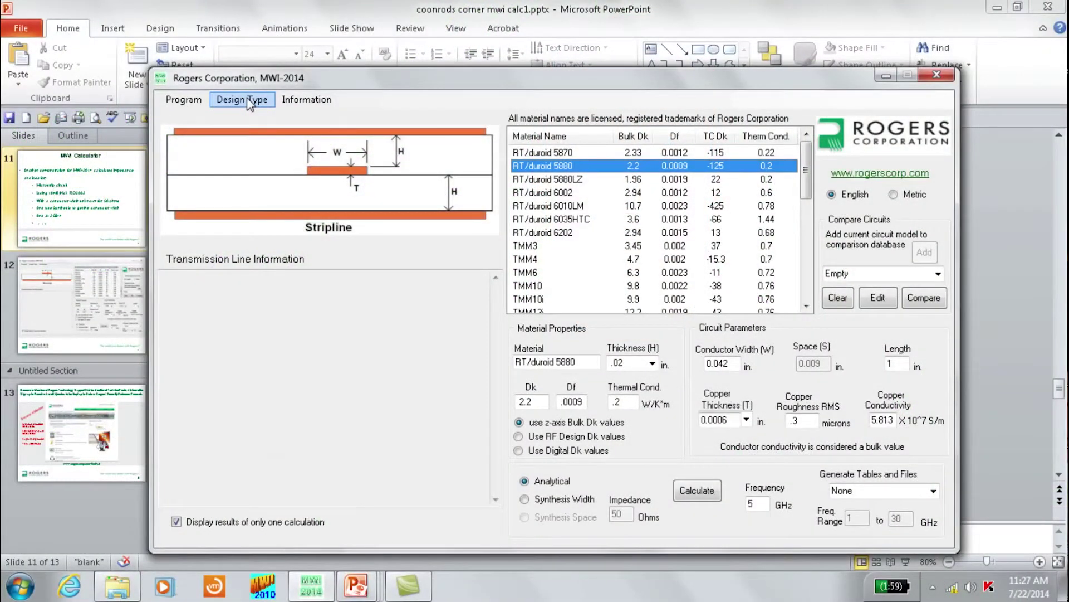
Choose the conventional microstrip model with RO3003 as the substrate material
left_click(249, 104)
mouse_move(268, 135)
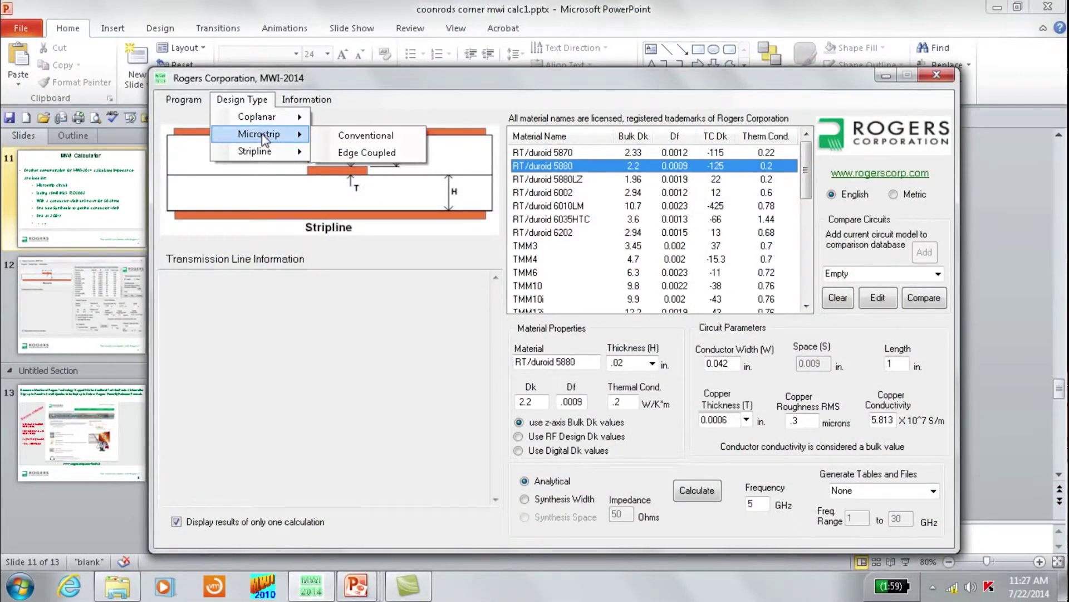
left_click(364, 135)
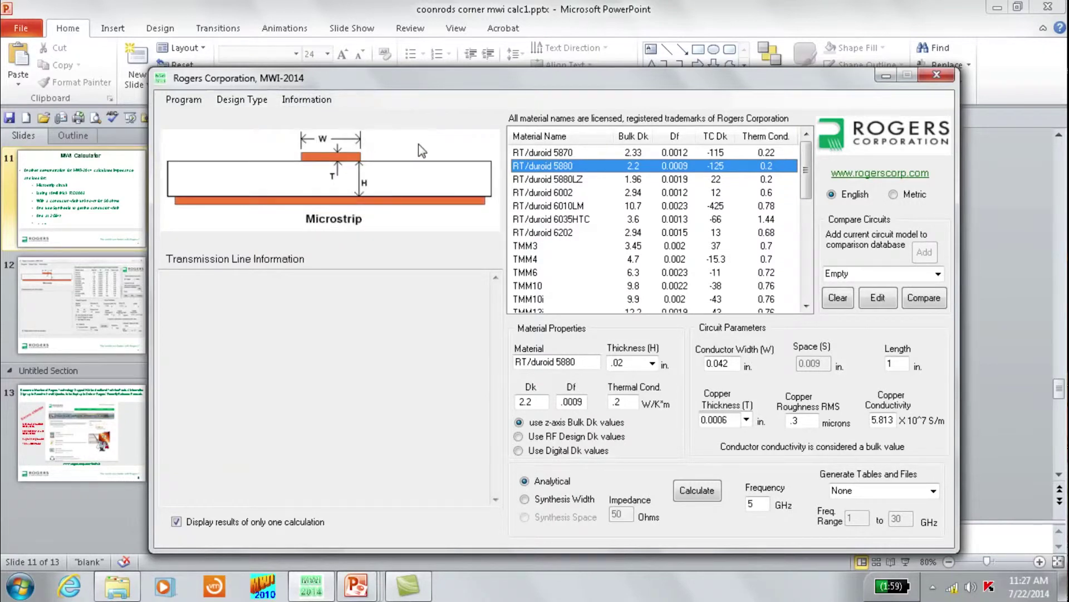
left_click_drag(807, 192, 807, 249)
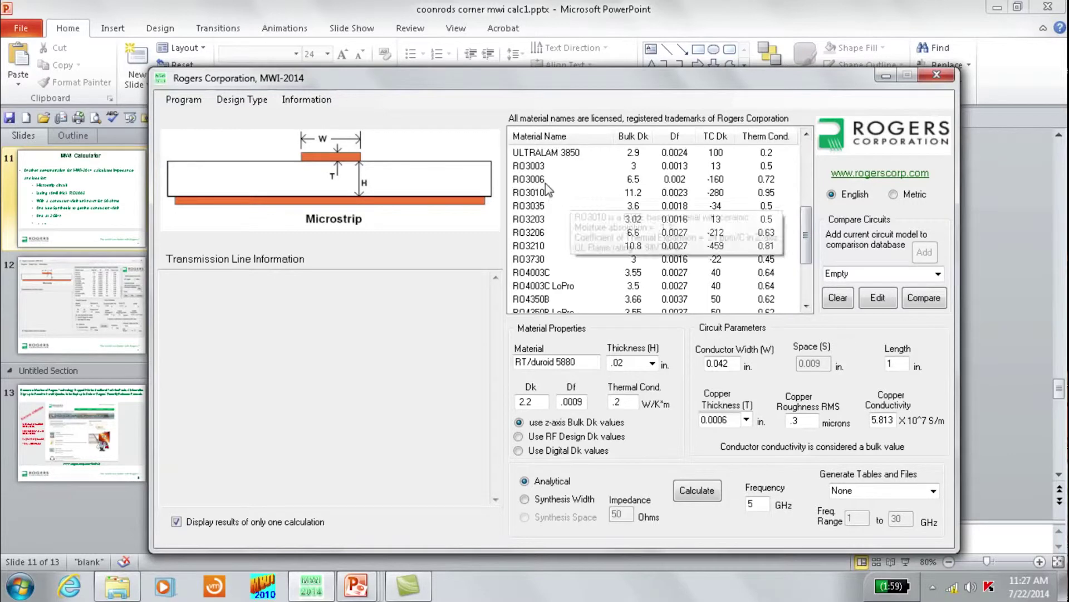
left_click(539, 168)
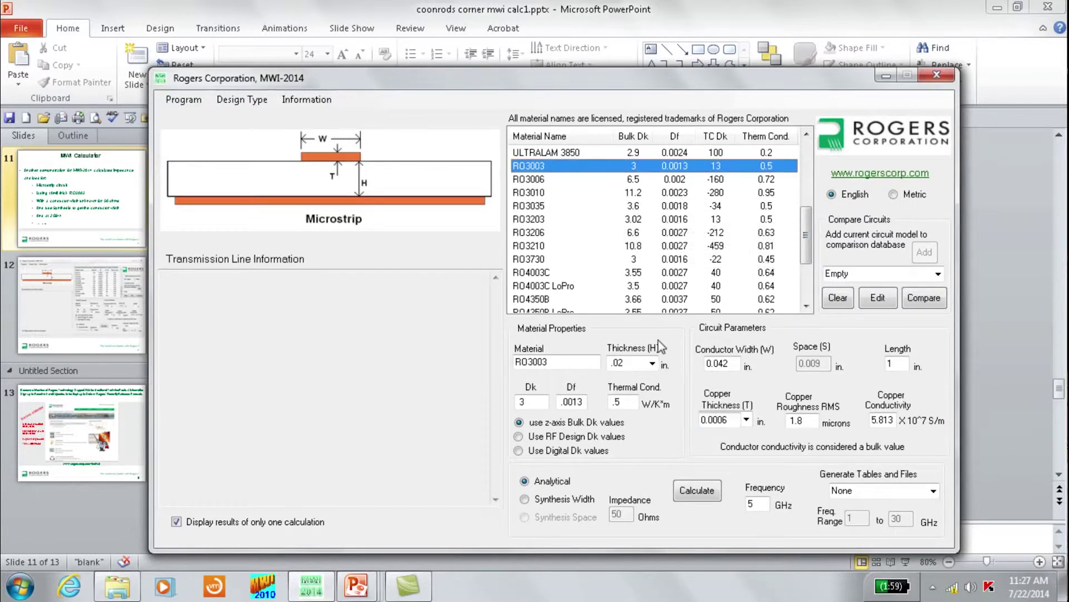
Keep the .02 in substrate thickness and switch to synthesizing width from impedance
left_click(652, 364)
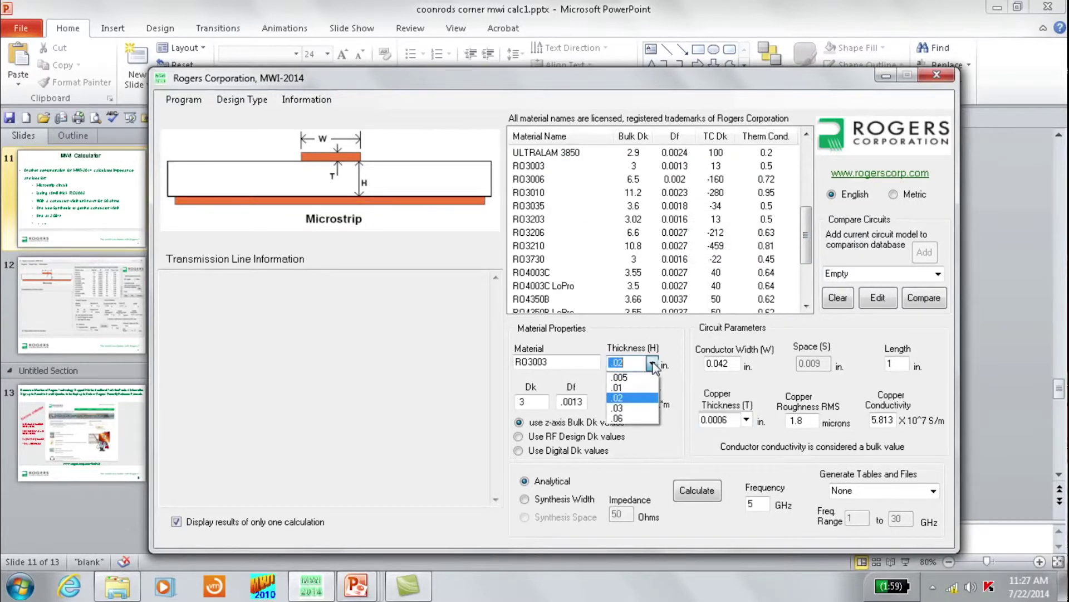
left_click(645, 405)
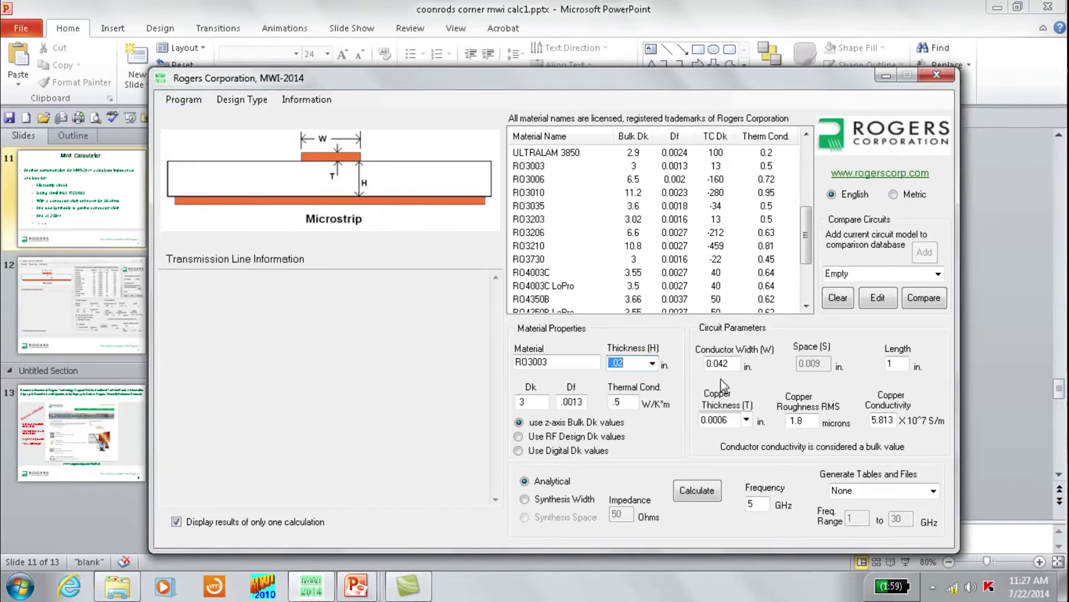
left_click_drag(733, 364, 705, 366)
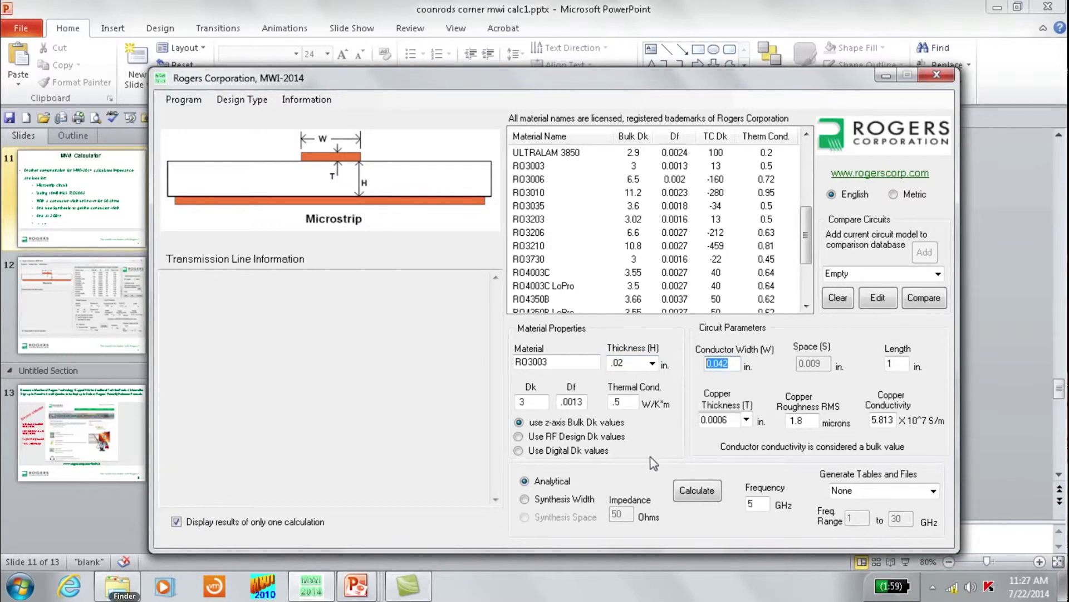
left_click(532, 502)
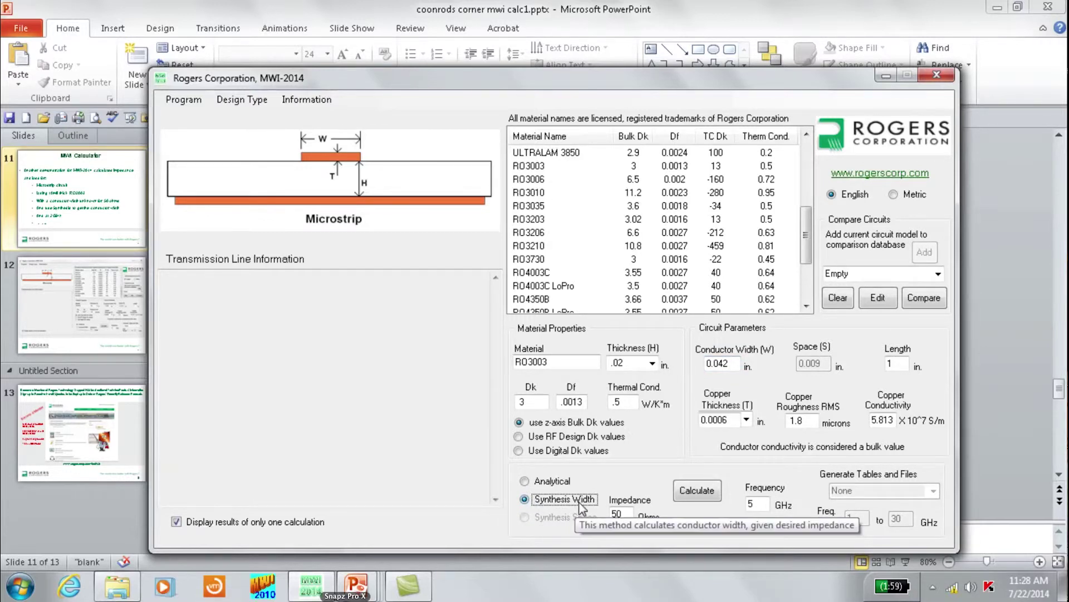
Keep 50 ohms, set 2 GHz, and calculate the 0.04949 in conductor width
double_click(627, 515)
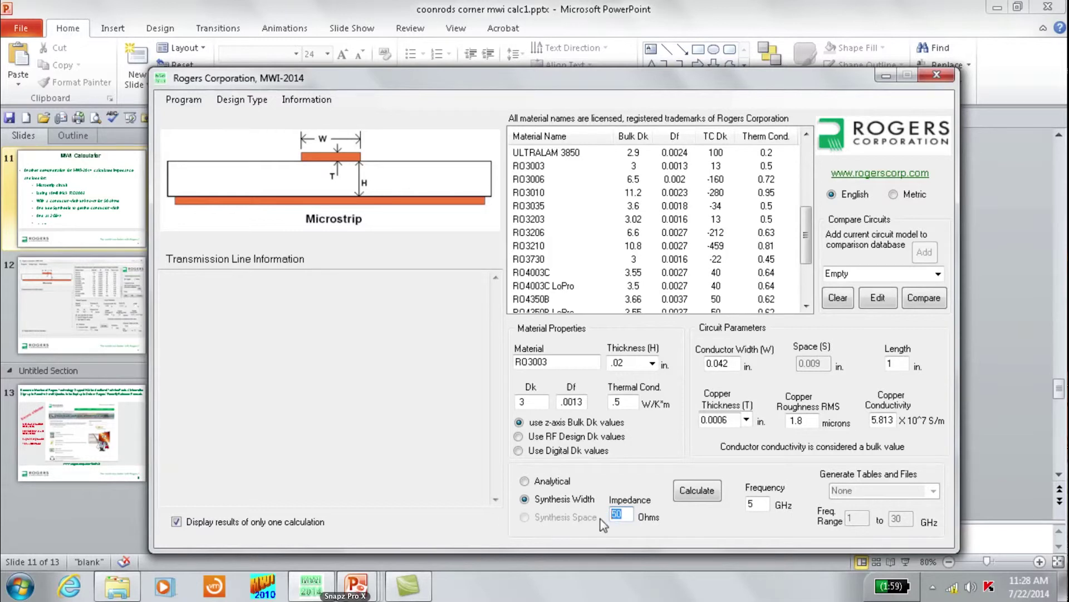
left_click(627, 515)
double_click(753, 510)
type("2")
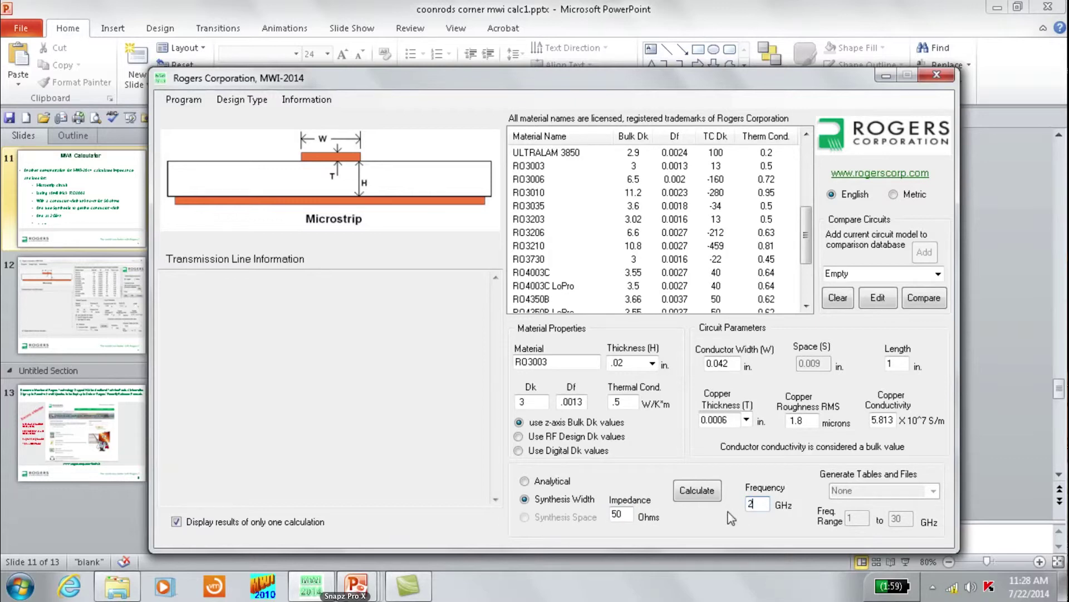
left_click(699, 492)
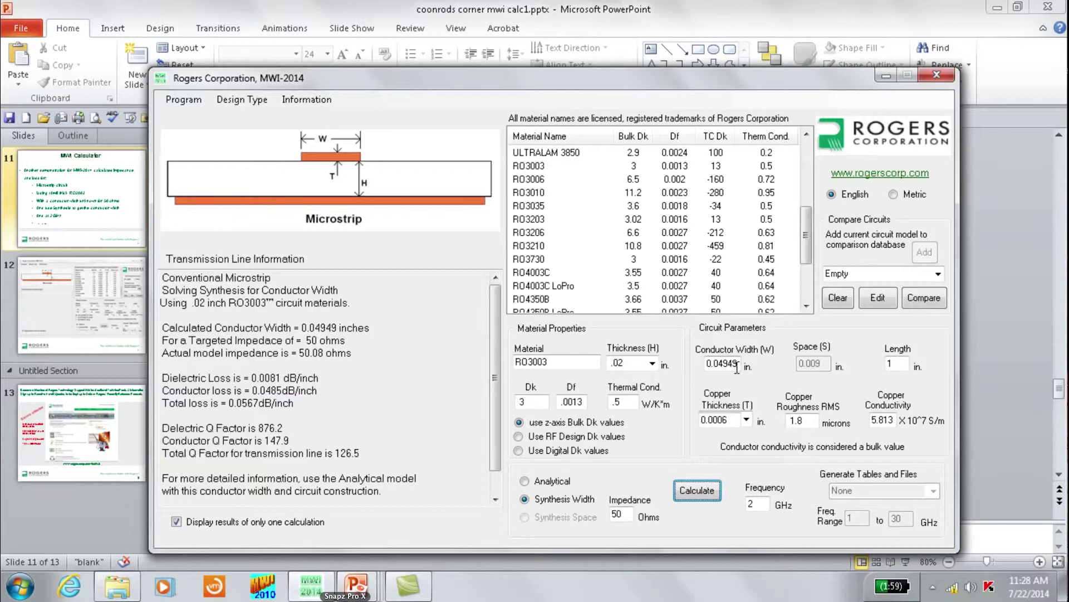
left_click_drag(739, 365, 716, 366)
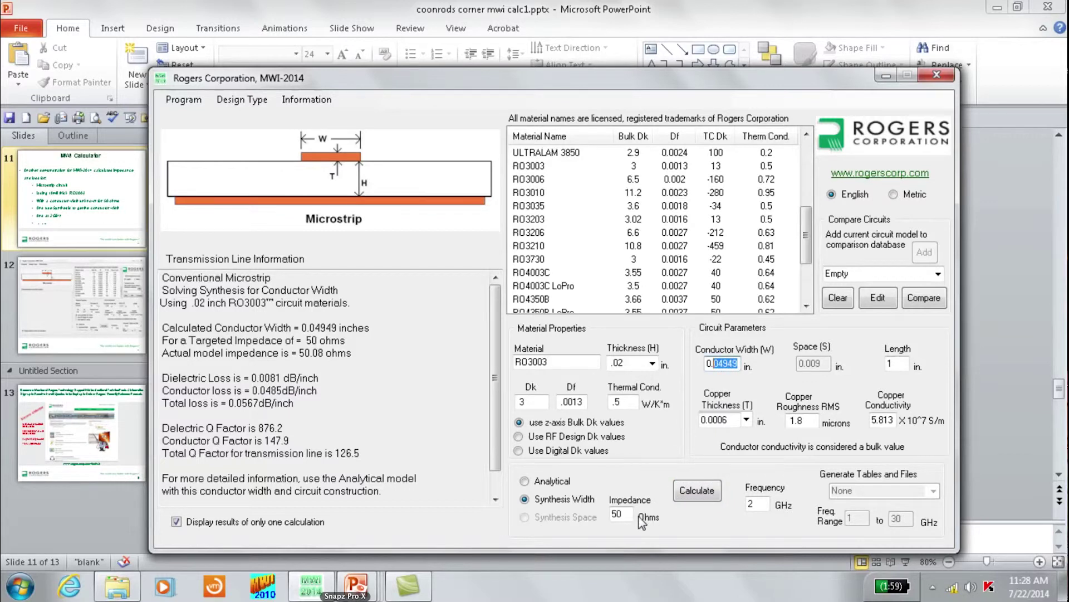
left_click_drag(169, 328, 389, 333)
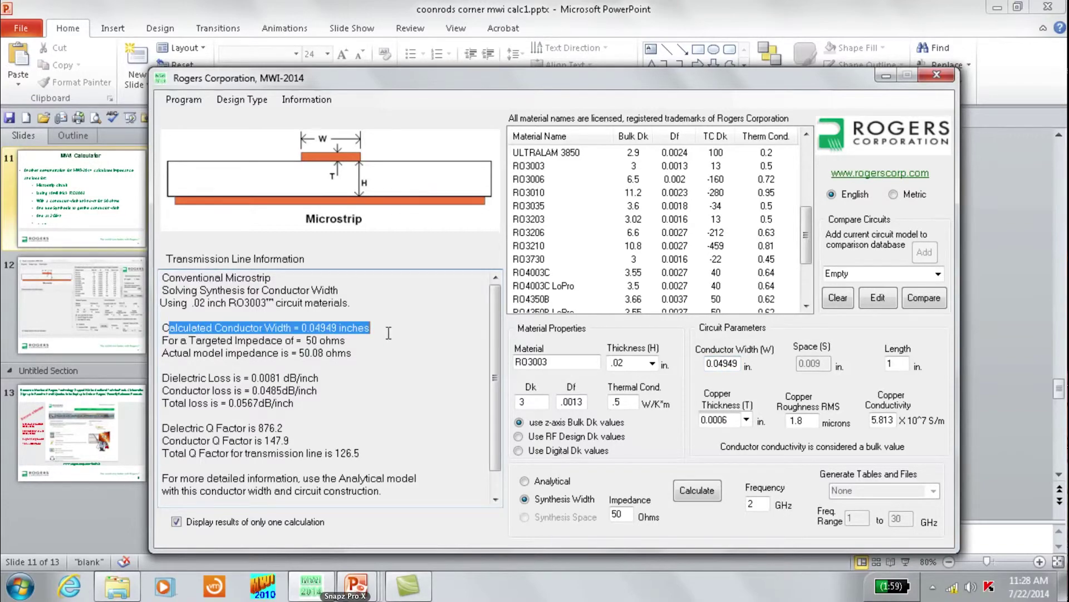